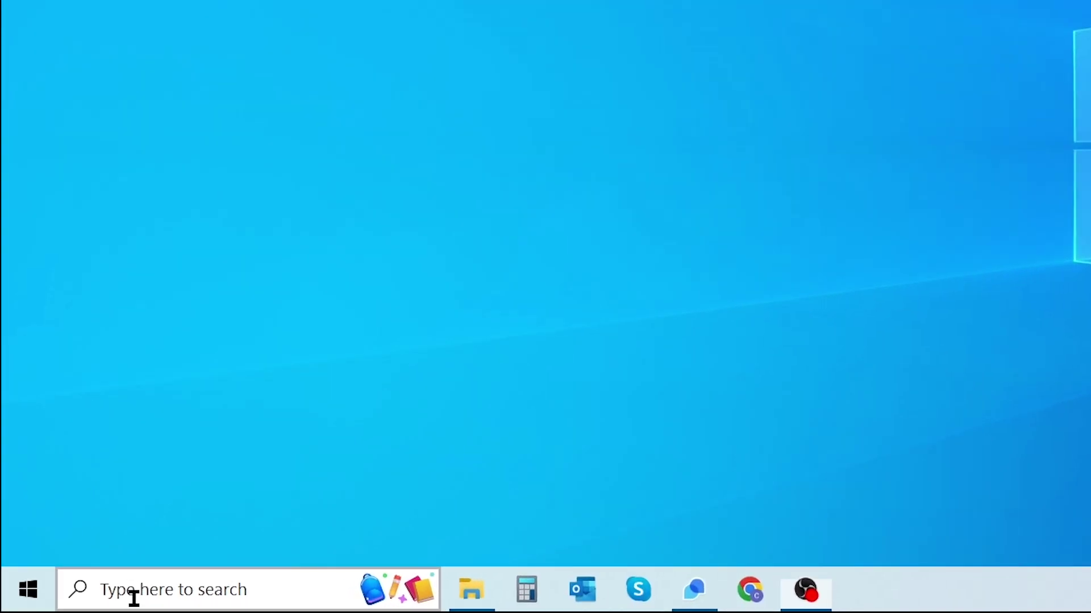
# Step: Search for 'word' in Windows and launch Word with a blank Document1, zoomed out to fit
pyautogui.click(101, 598)
pyautogui.write('wo')
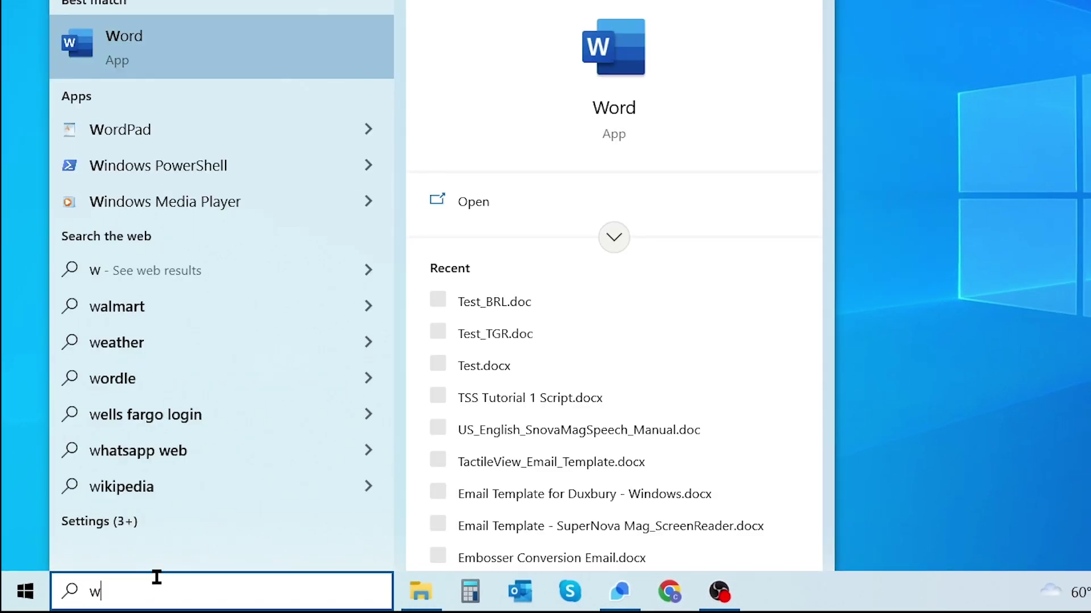
pyautogui.write('rd')
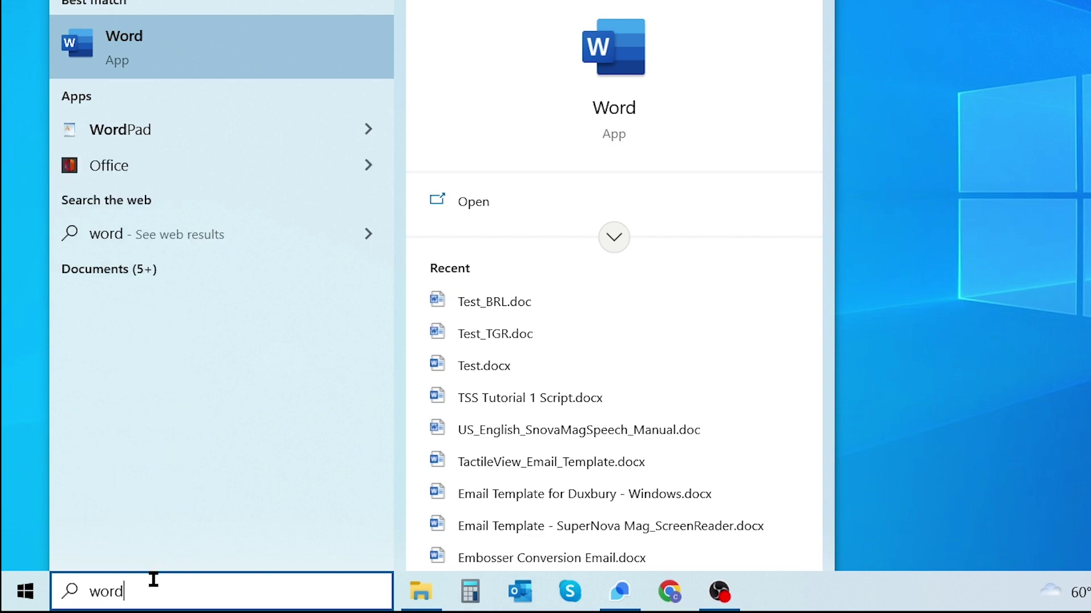
pyautogui.press('Return')
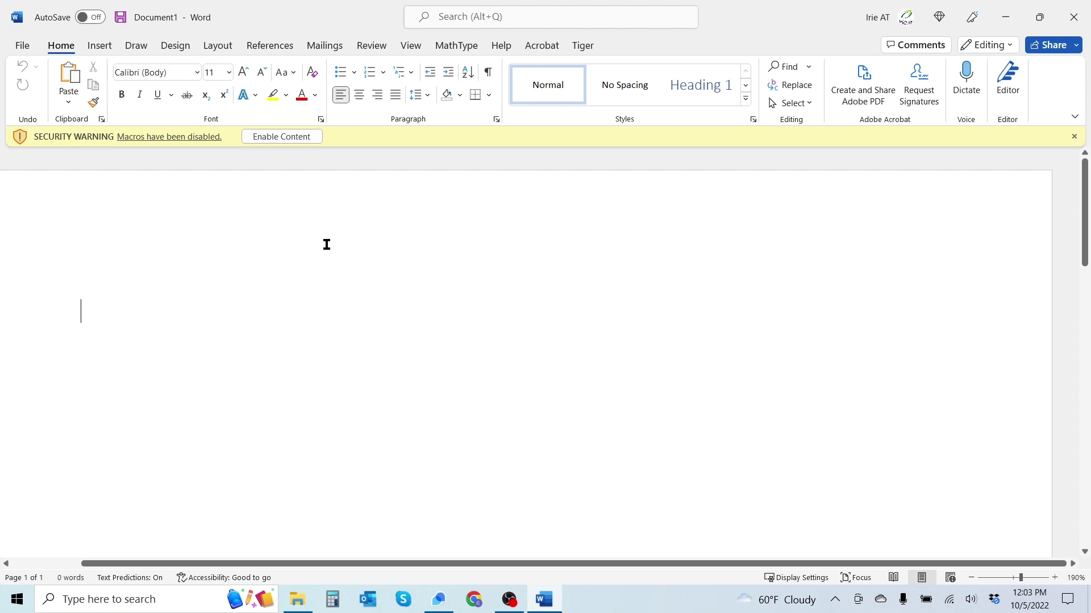
pyautogui.keyDown('ctrl'); pyautogui.scroll(-2, 327, 245); pyautogui.keyUp('ctrl')
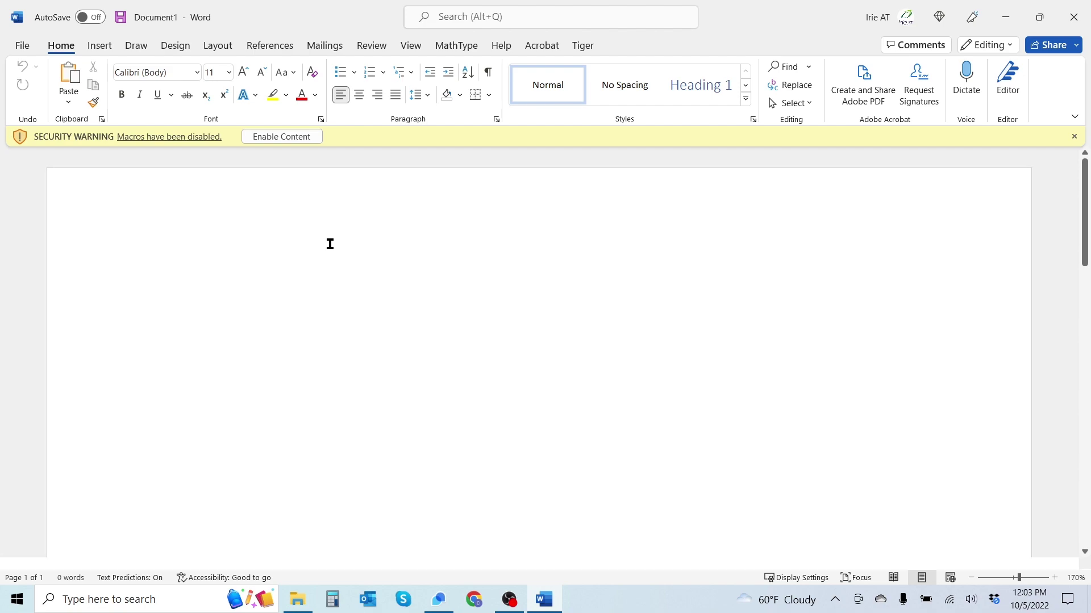
pyautogui.scroll(-4, 330, 244)
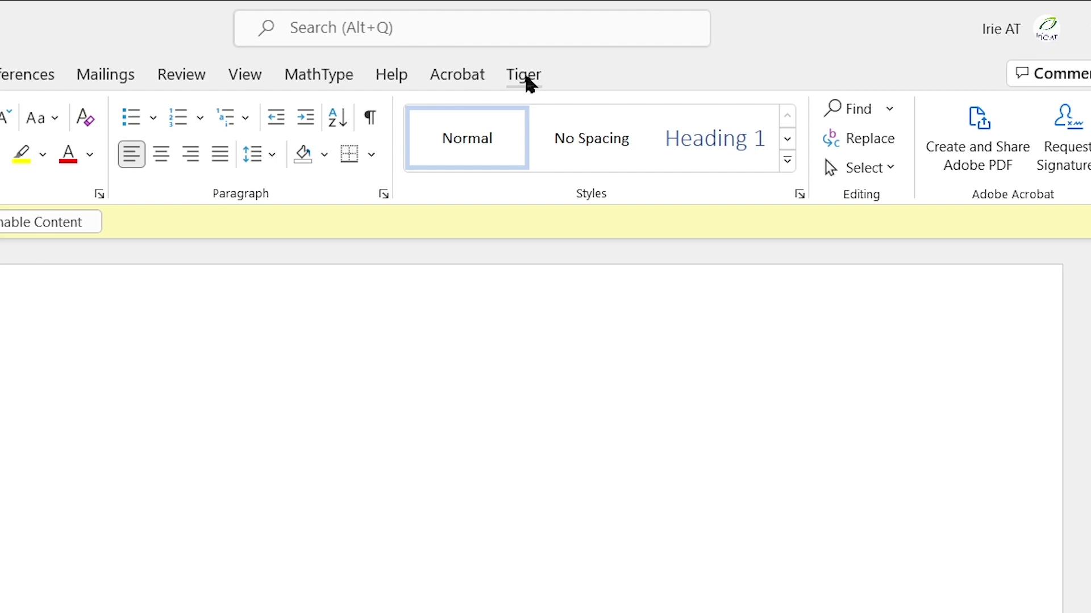
# Step: Show the Tiger ribbon tab and keep the 'default' profile selected in the Profile list
pyautogui.click(527, 78)
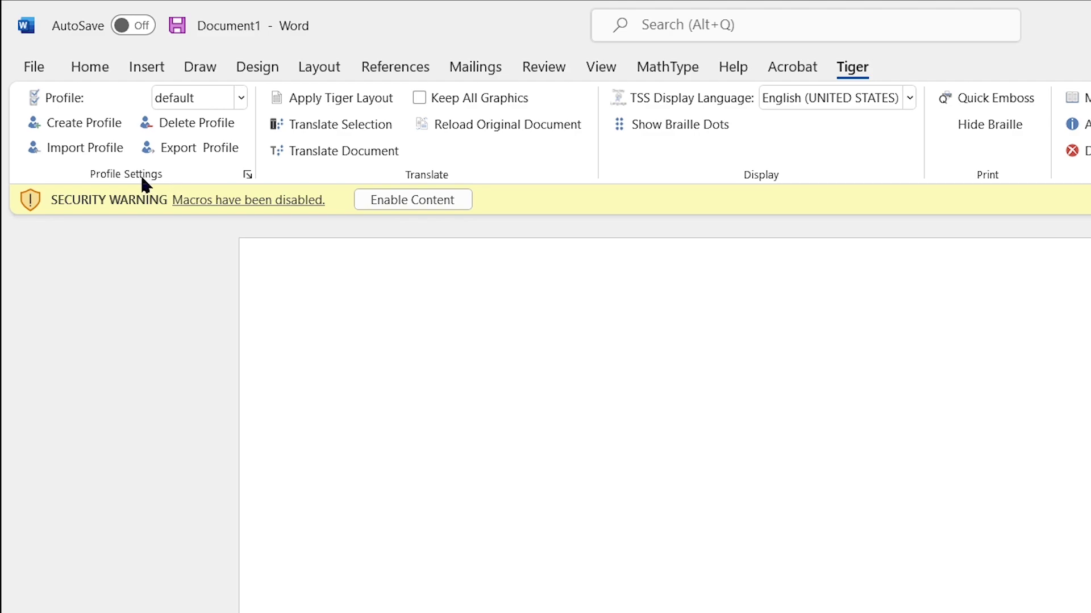
pyautogui.click(239, 99)
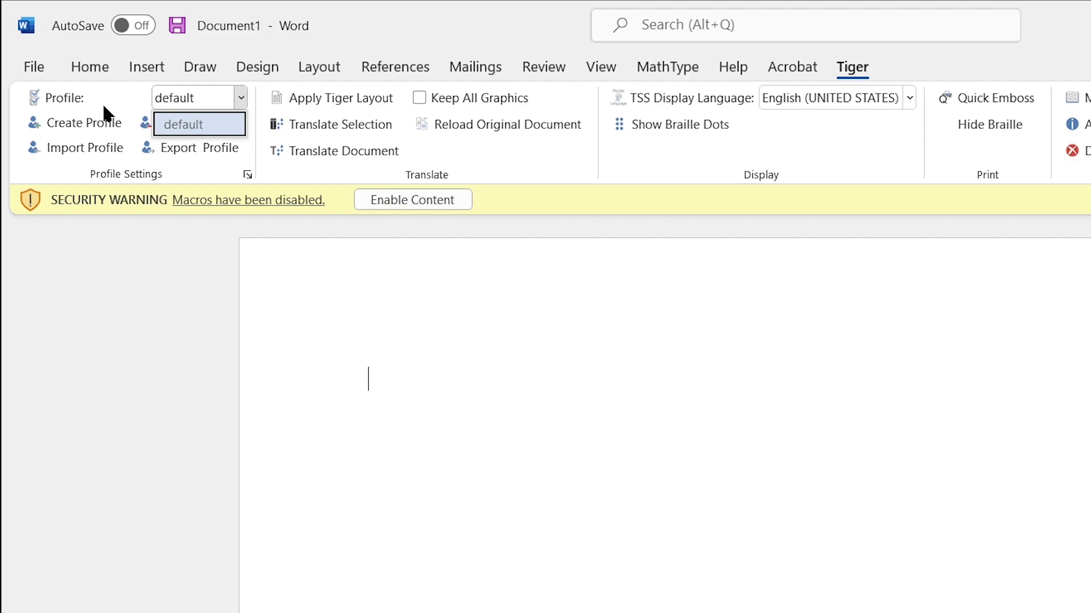
pyautogui.click(197, 175)
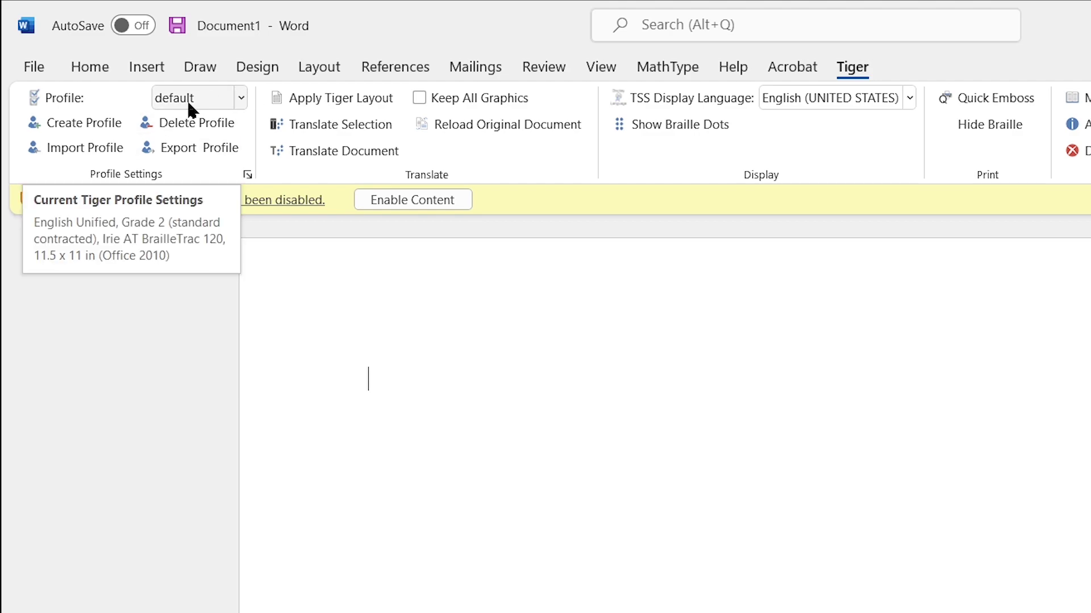
# Step: Open Profile Settings for the default profile and choose to edit 'Default language' settings
pyautogui.click(248, 175)
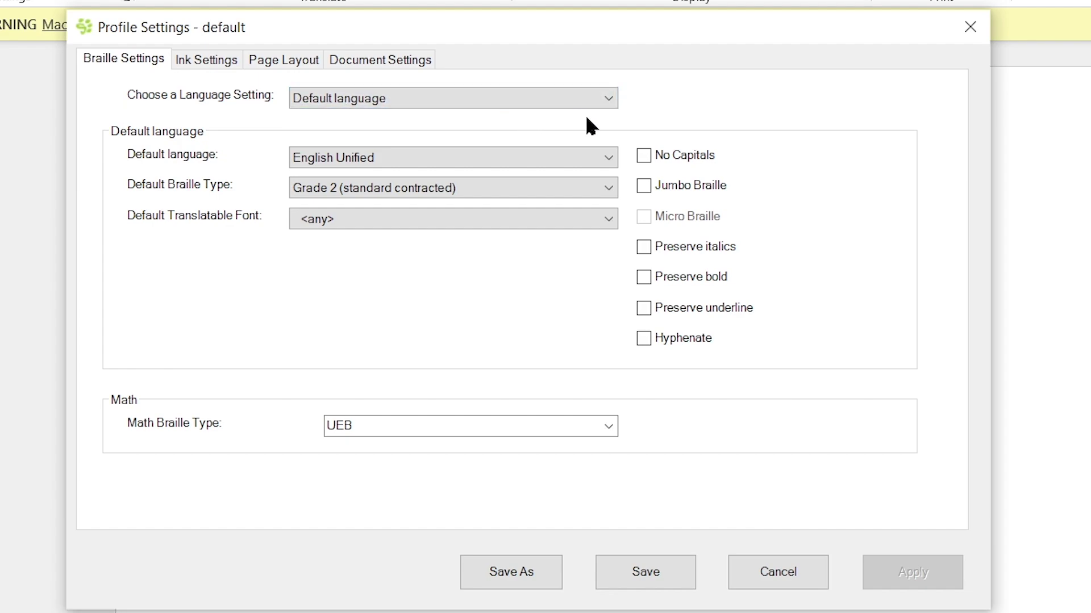
pyautogui.click(613, 96)
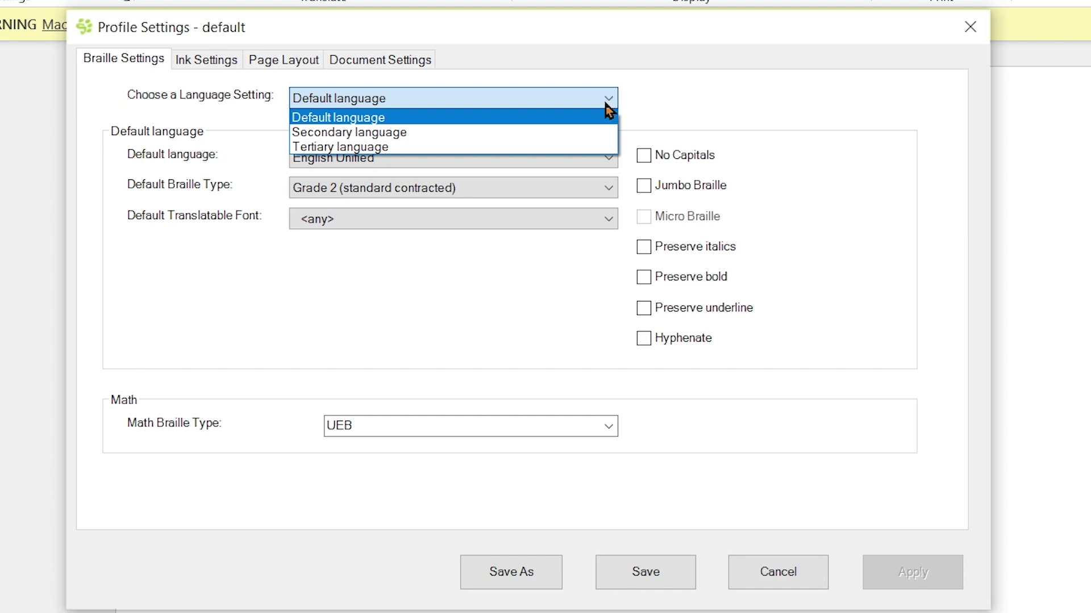
pyautogui.click(572, 121)
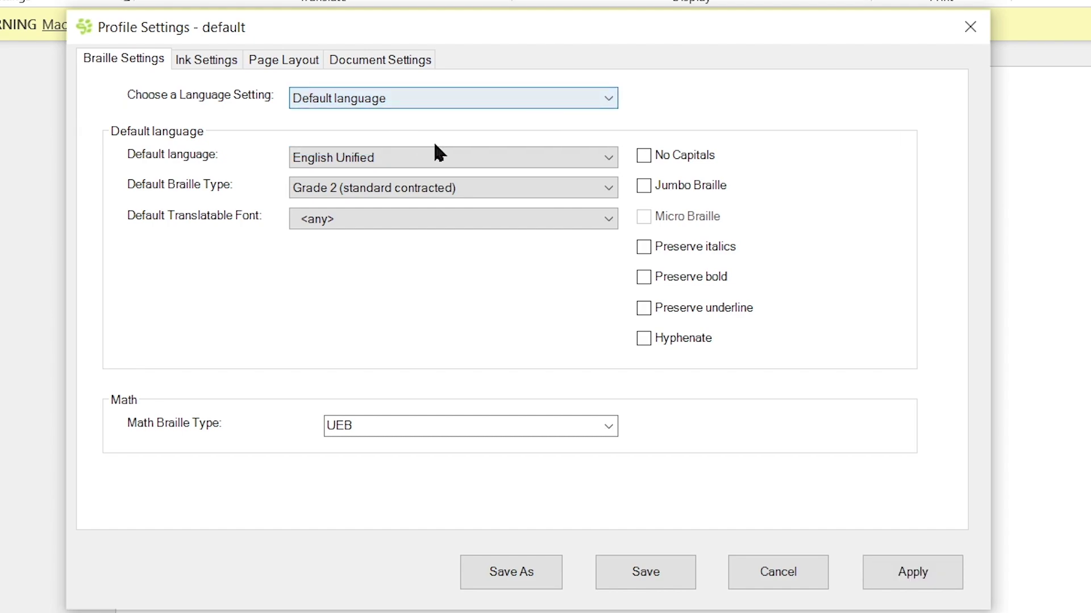
pyautogui.click(604, 156)
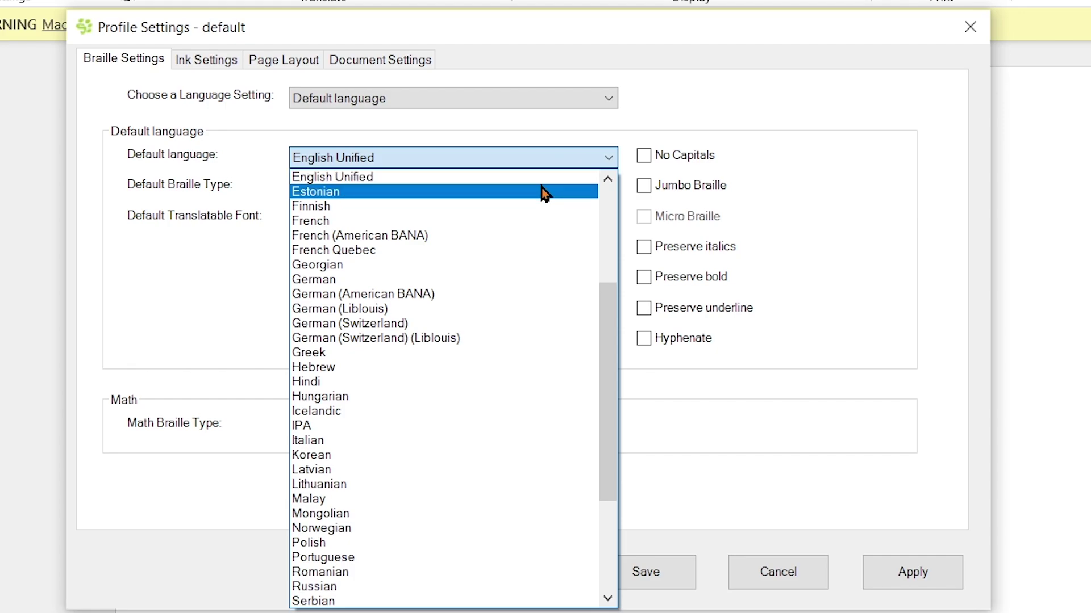
pyautogui.scroll(3, 544, 193)
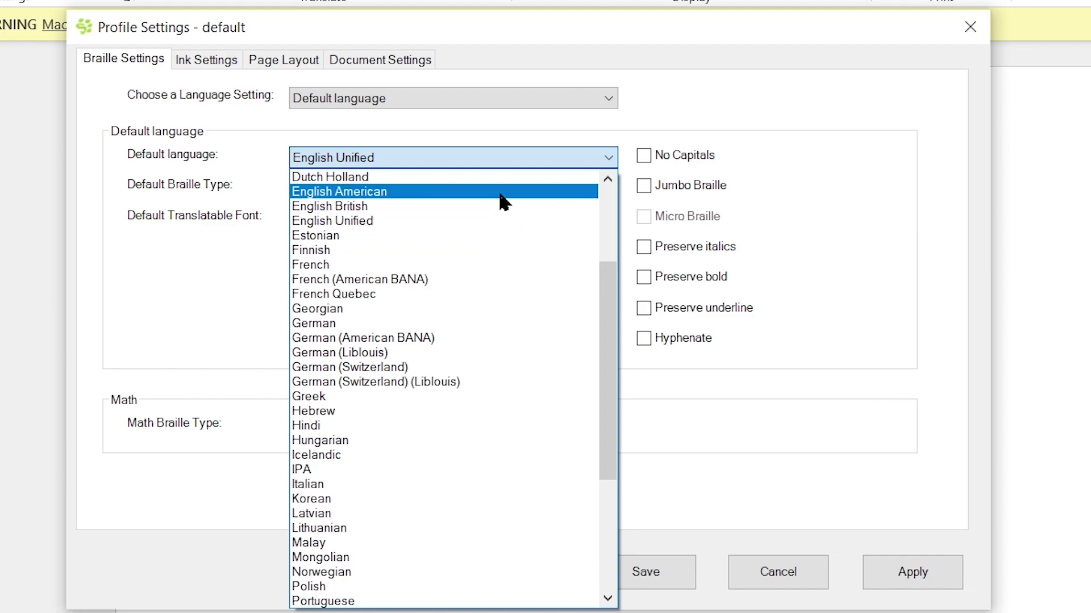
pyautogui.click(490, 221)
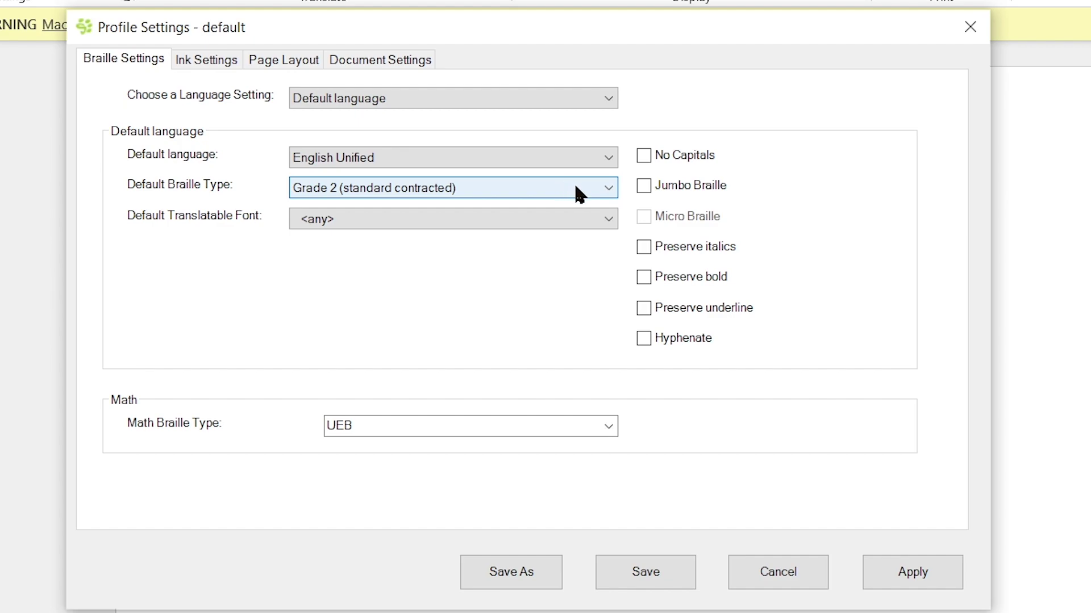
# Step: Change the default braille type to Grade 1 (uncontracted)
pyautogui.click(605, 196)
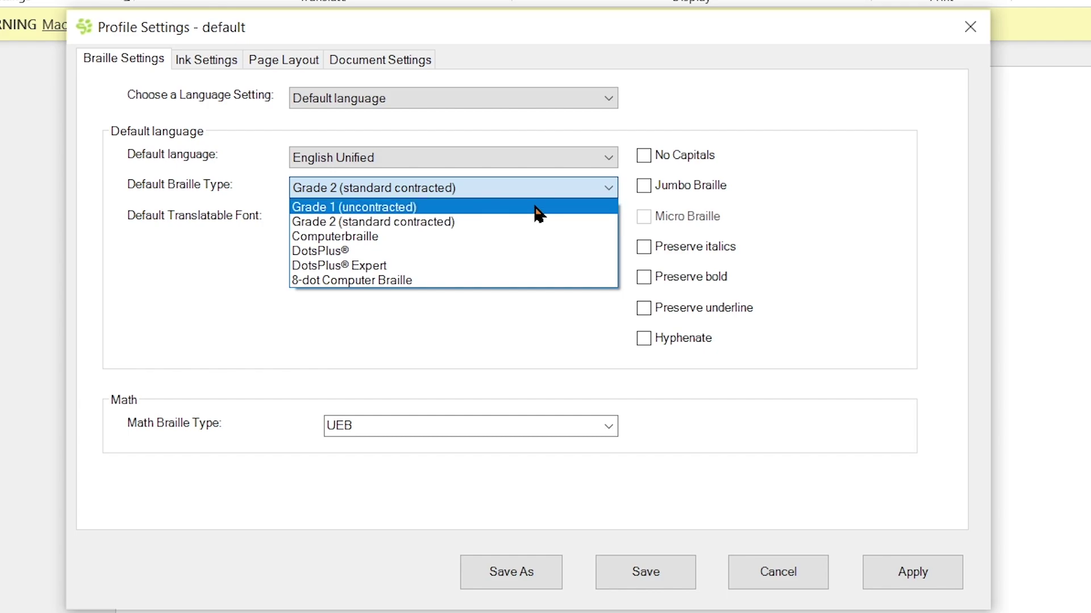
pyautogui.click(537, 207)
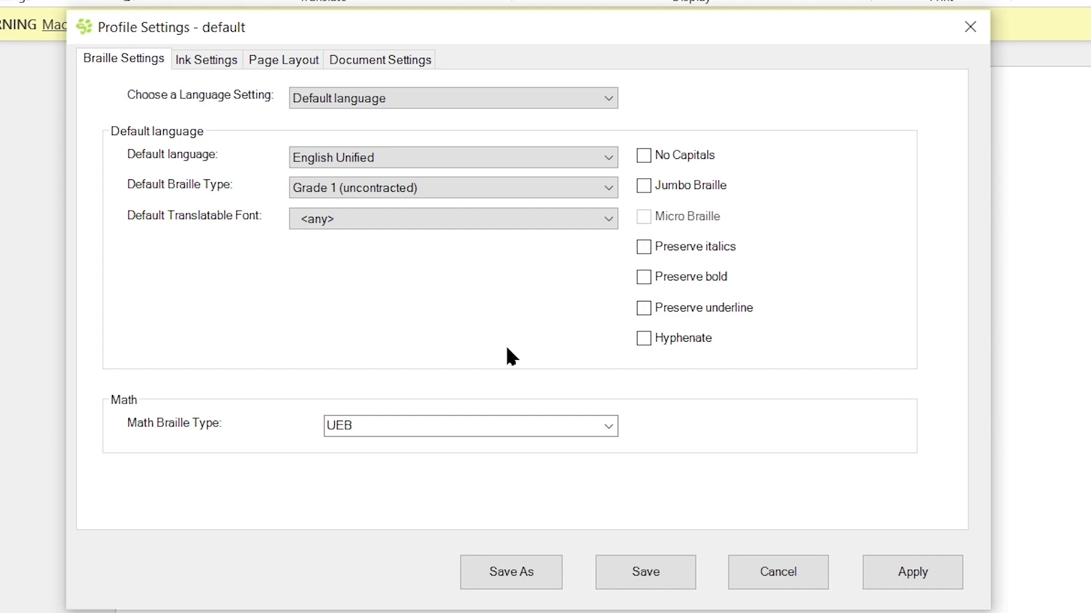
pyautogui.click(616, 431)
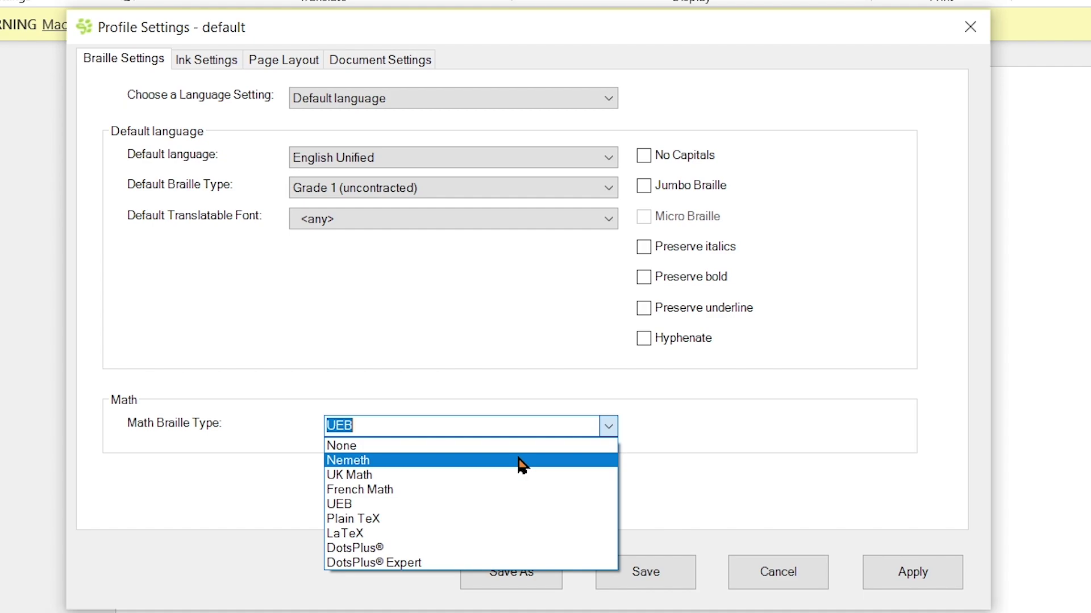
pyautogui.click(508, 505)
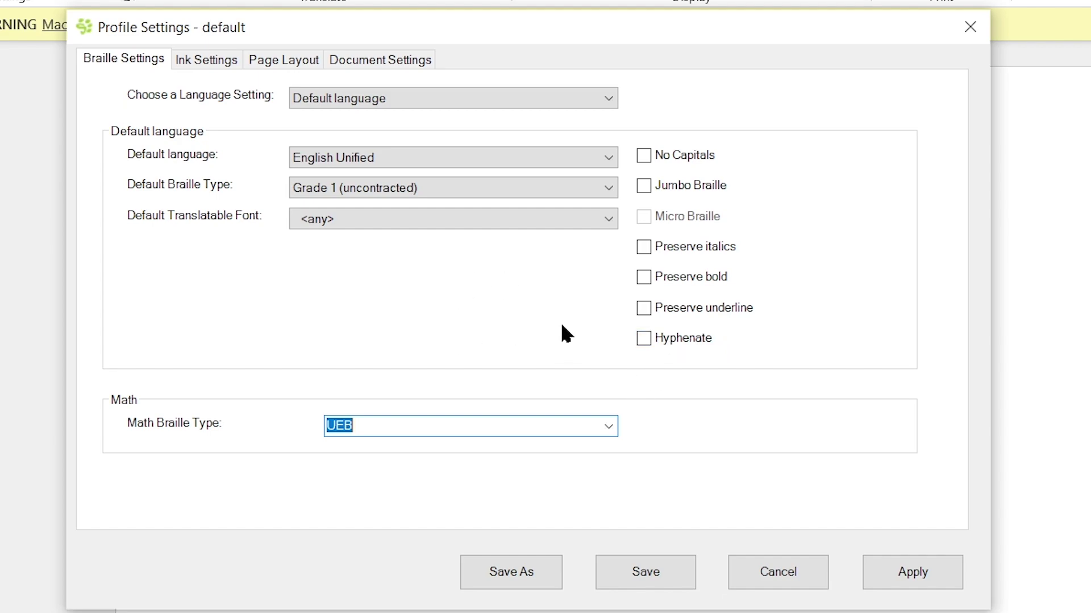
# Step: Turn on 'Interline original text' in the Ink Settings, shown above in Arial size 8
pyautogui.click(210, 60)
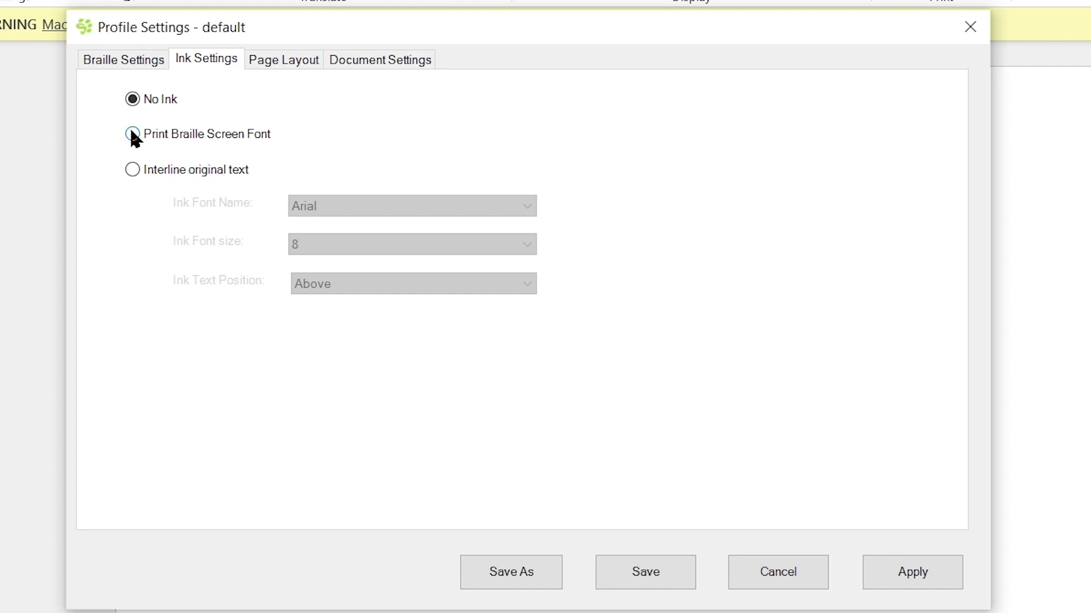
pyautogui.click(135, 170)
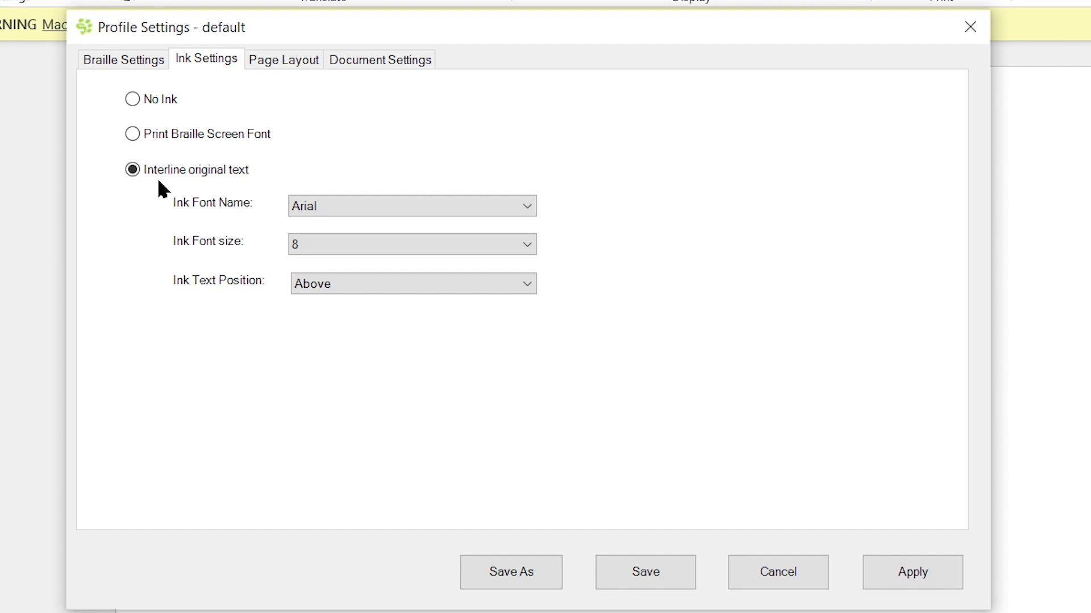
# Step: Keep the Irie AT BrailleTrac 120 printer and 11.5 x 11 in (Office 2010) paper in Page Layout
pyautogui.click(284, 57)
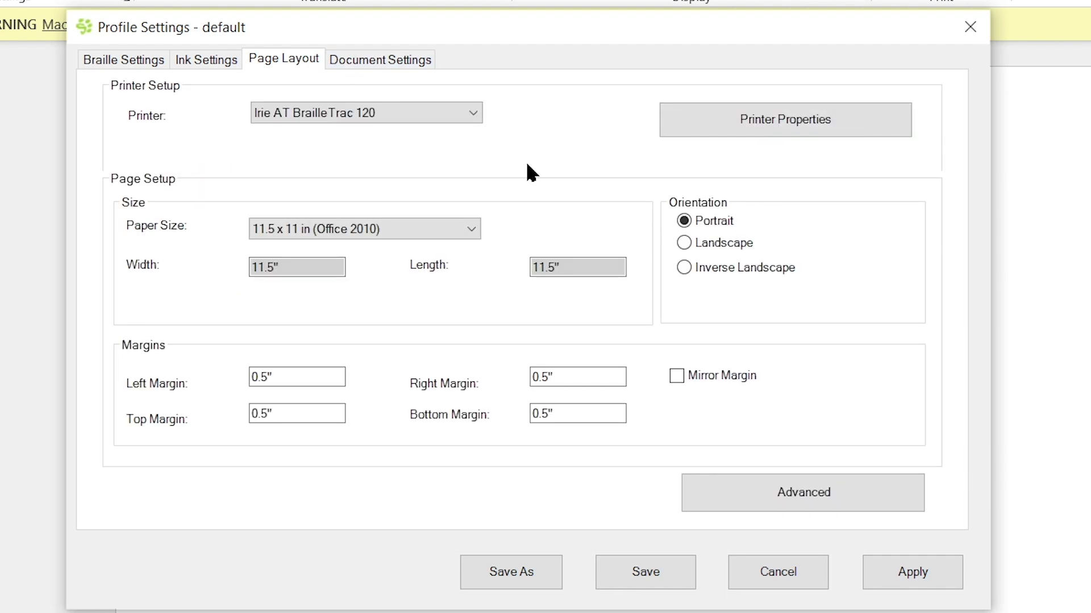
pyautogui.click(473, 114)
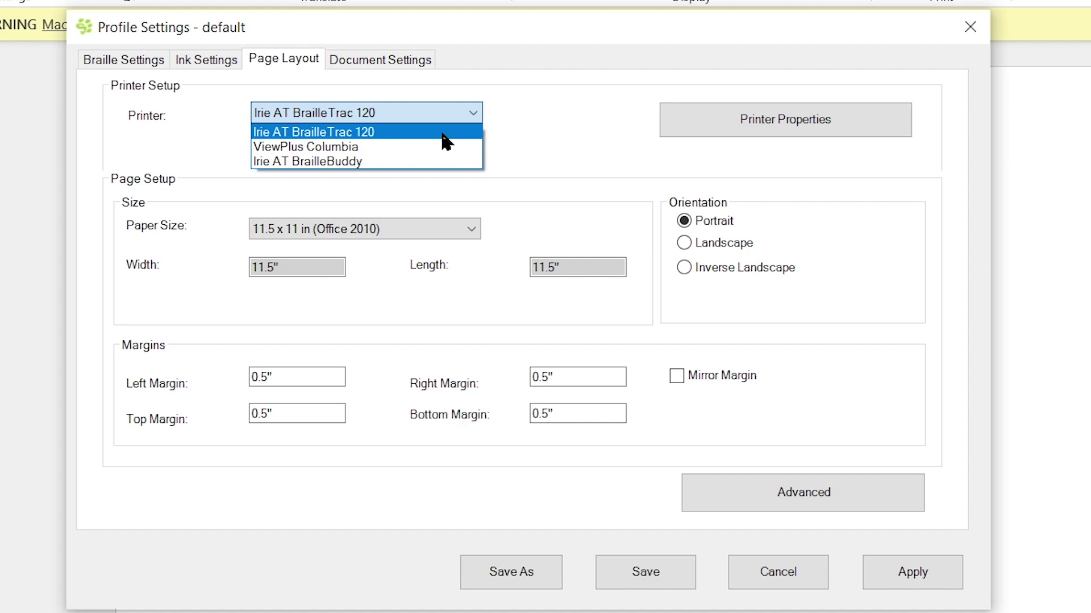
pyautogui.click(442, 133)
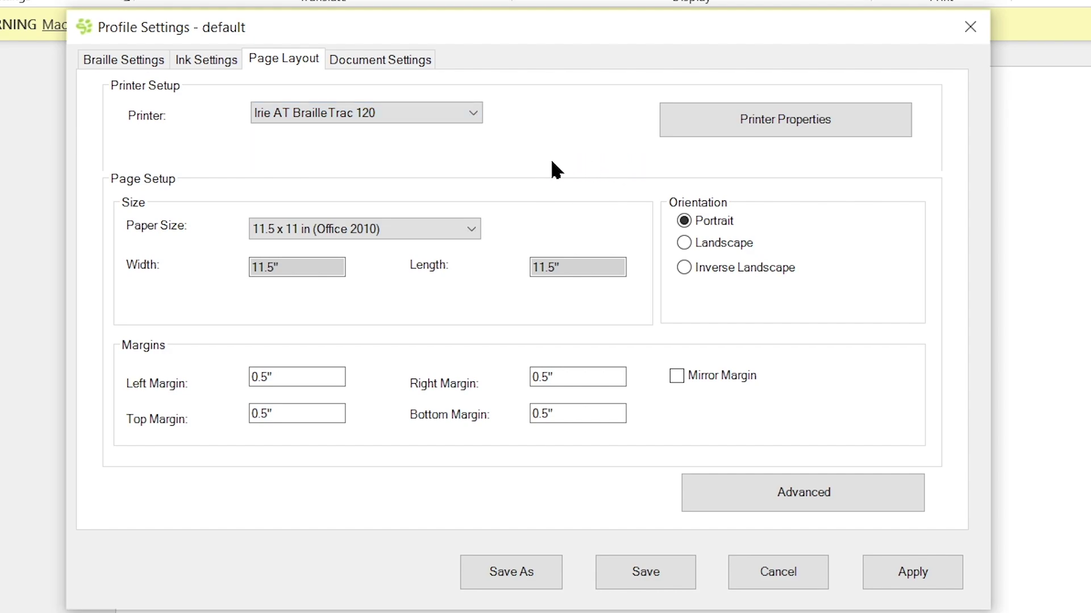
pyautogui.click(475, 235)
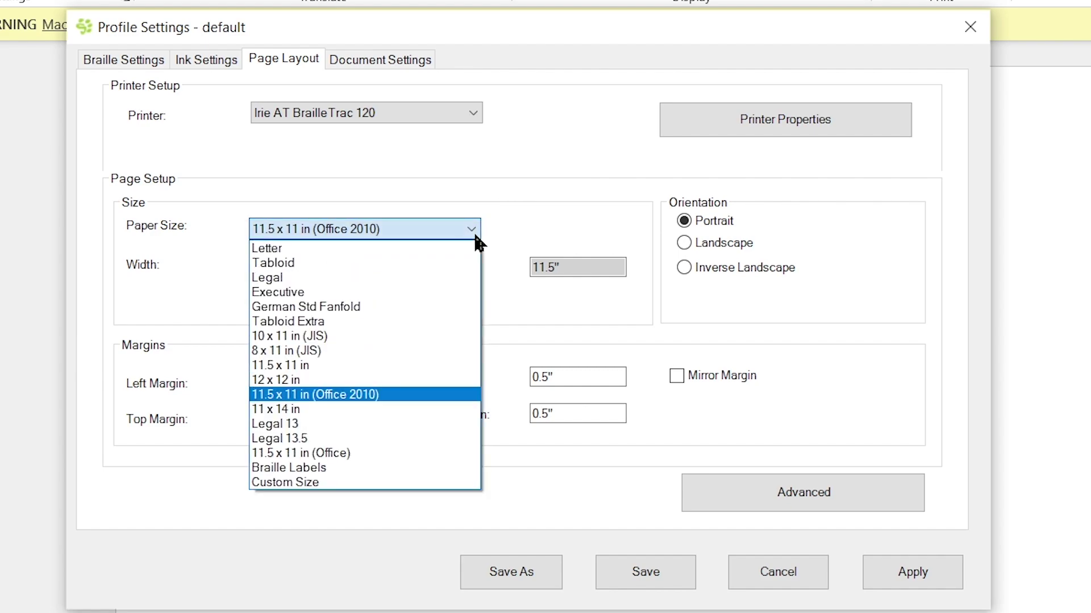
pyautogui.click(421, 398)
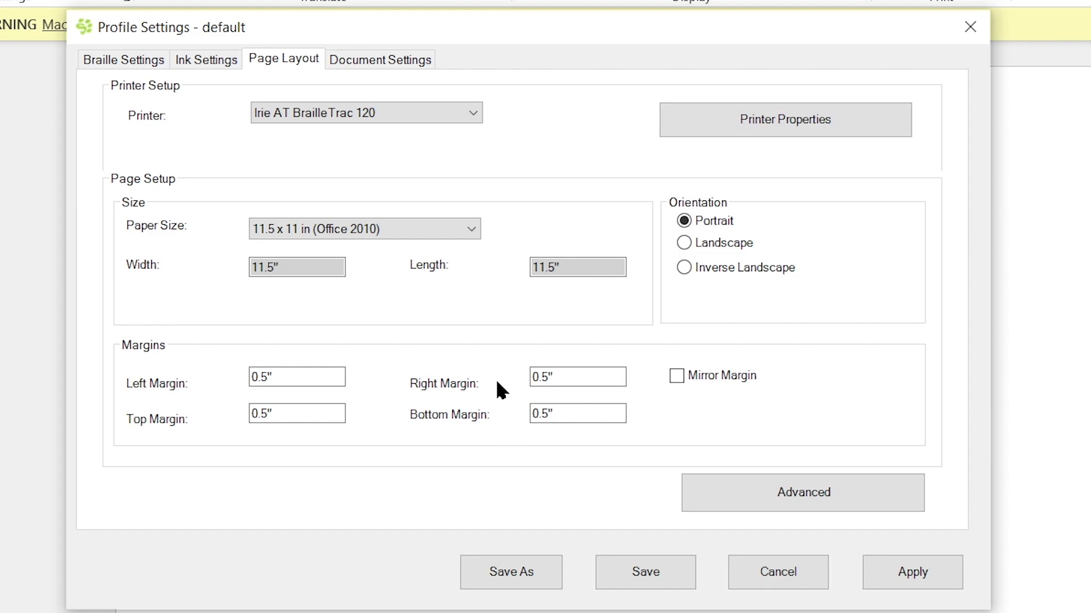
# Step: Set Braille Line Spacing to Single in the Document Settings
pyautogui.click(386, 60)
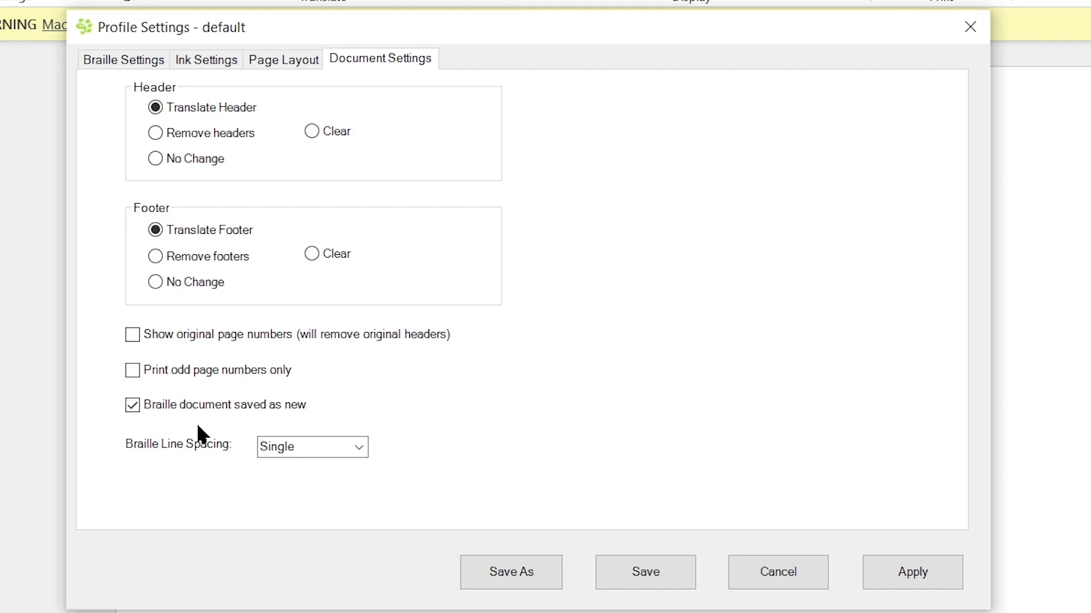
pyautogui.click(357, 447)
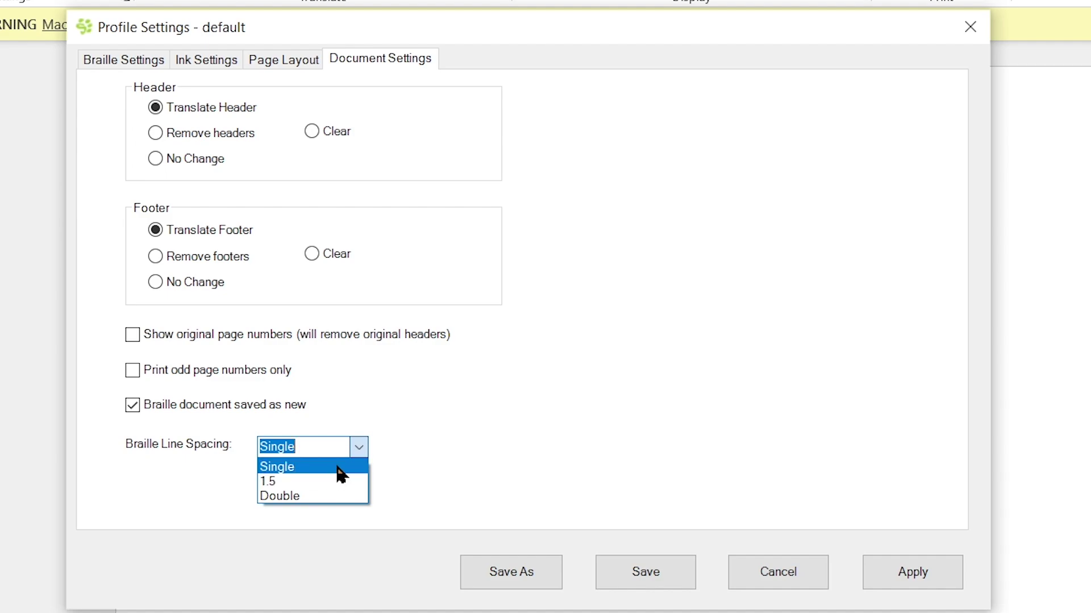
pyautogui.click(348, 468)
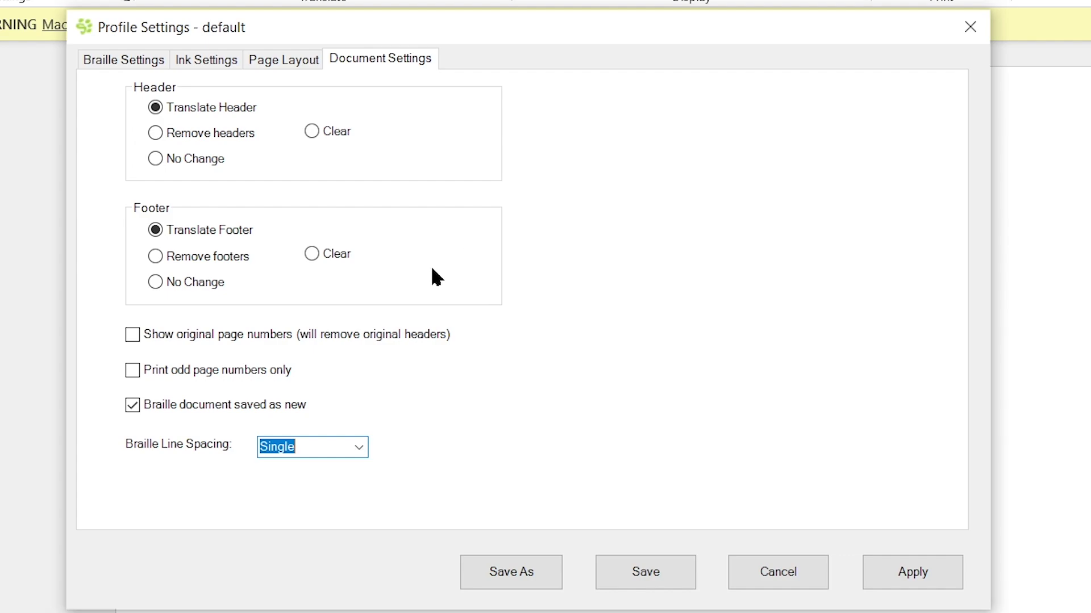
# Step: Apply the default profile changes and save the profile
pyautogui.click(883, 566)
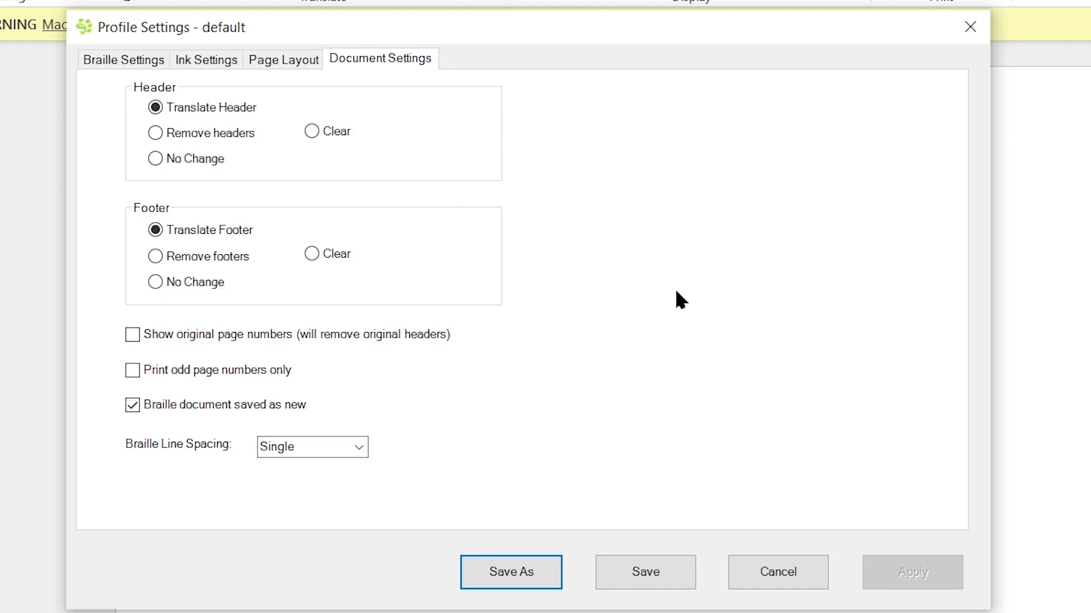
pyautogui.click(638, 574)
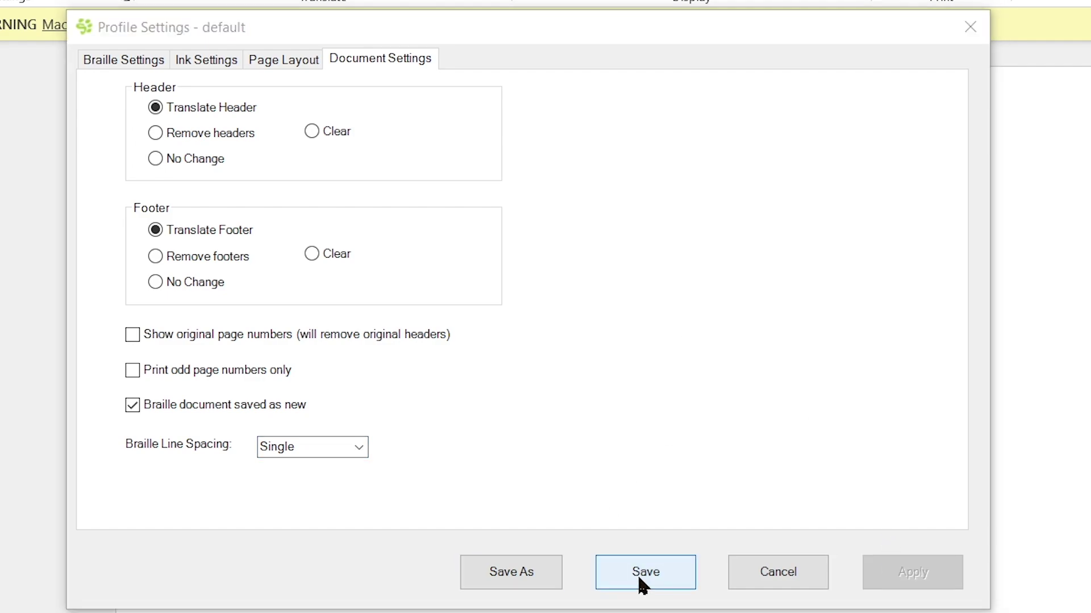